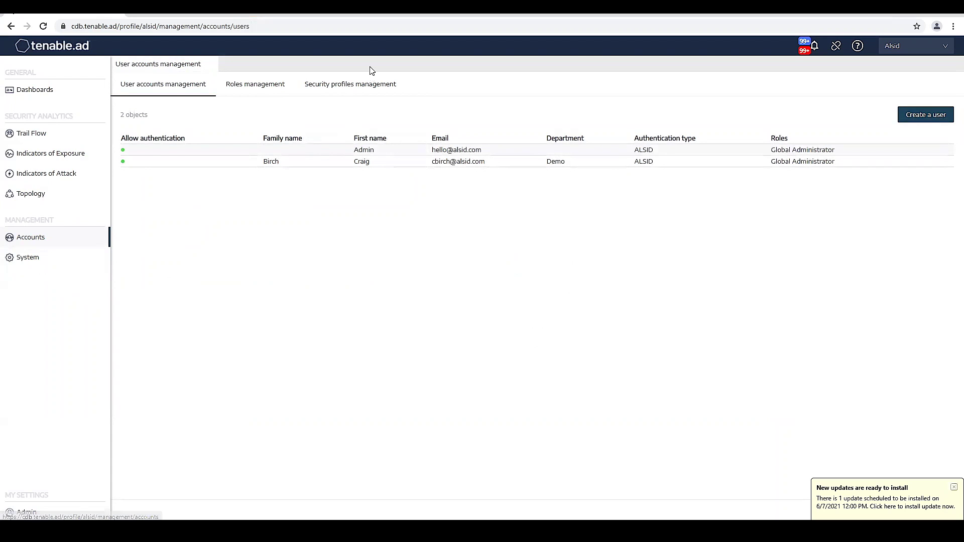
- Open the Security profiles management list showing the Alsid and Custom profiles
{"action": "left_click", "coordinate": [356, 90]}
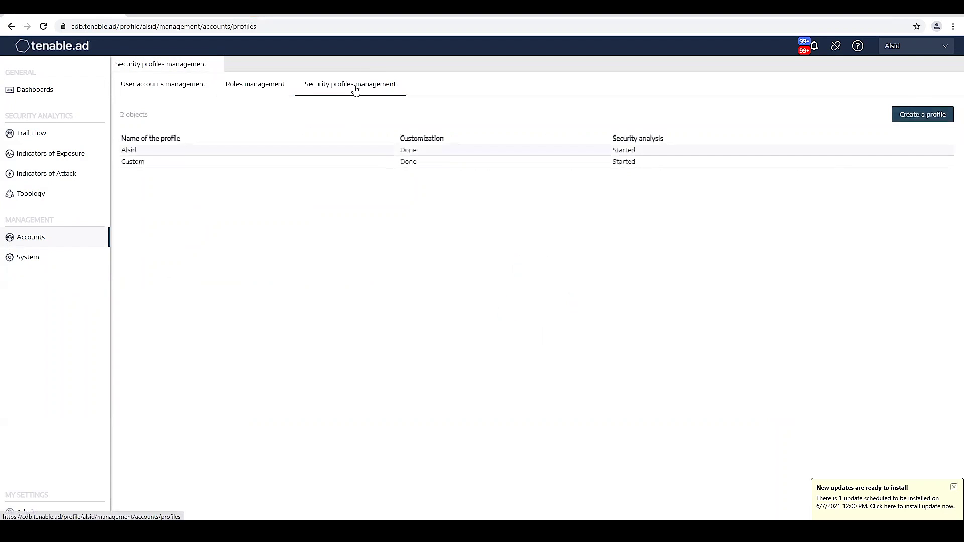
- Create a new profile named Custom1, copied from the Alsid profile
{"action": "left_click", "coordinate": [917, 117]}
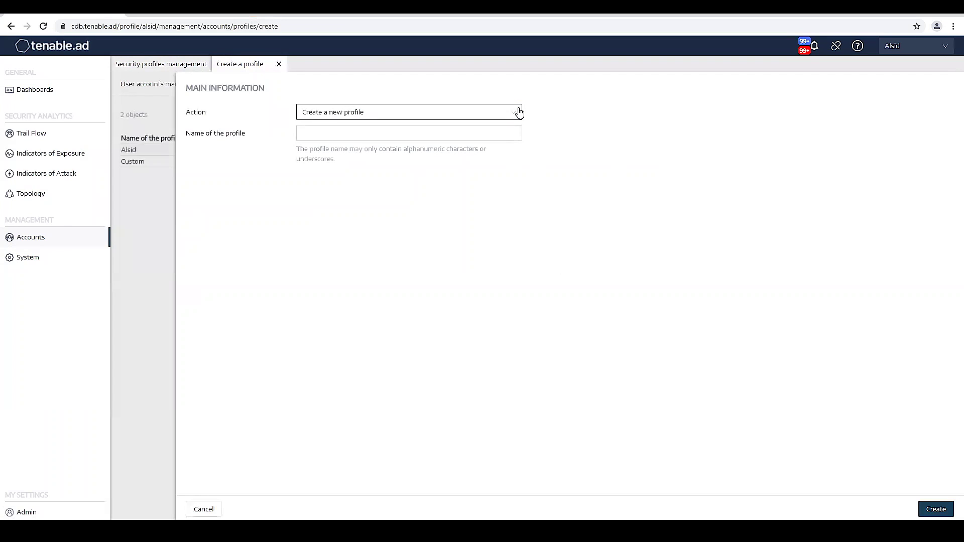
{"action": "left_click", "coordinate": [518, 113]}
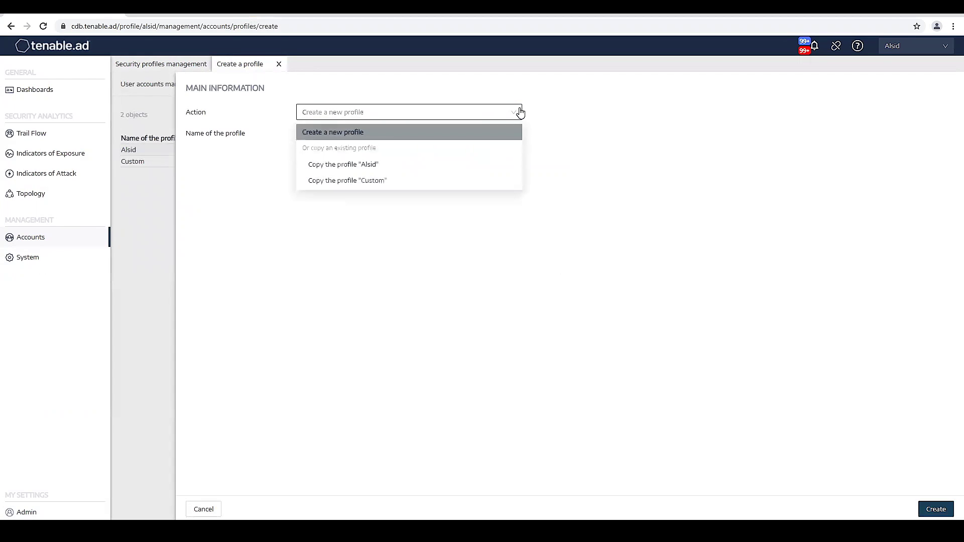
{"action": "left_click", "coordinate": [356, 166]}
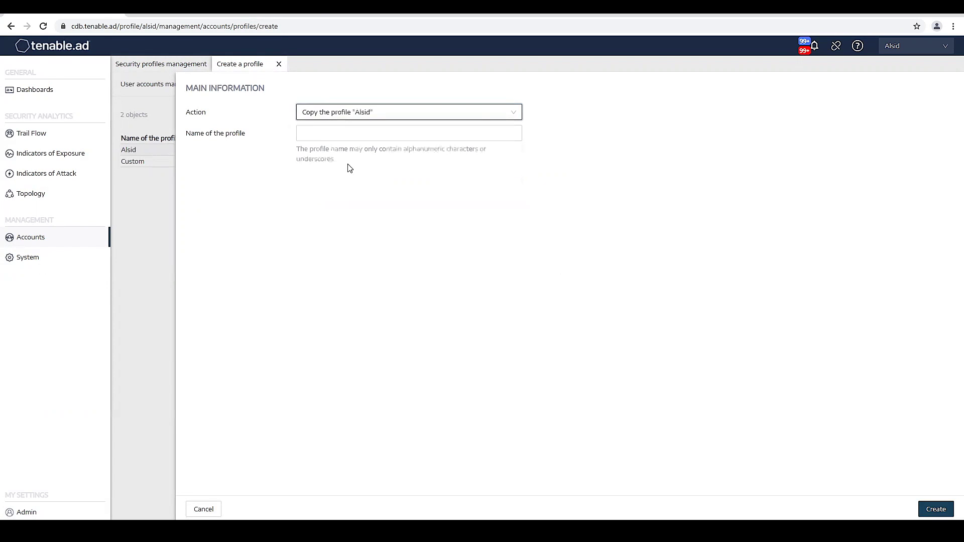
{"action": "left_click", "coordinate": [347, 134]}
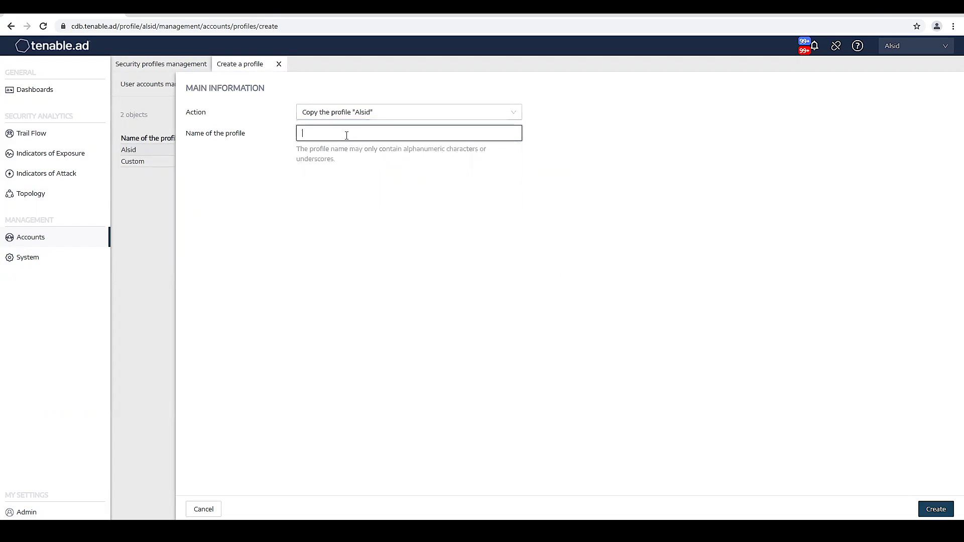
{"action": "type", "text": "Custo"}
{"action": "type", "text": "m1"}
{"action": "left_click", "coordinate": [937, 511]}
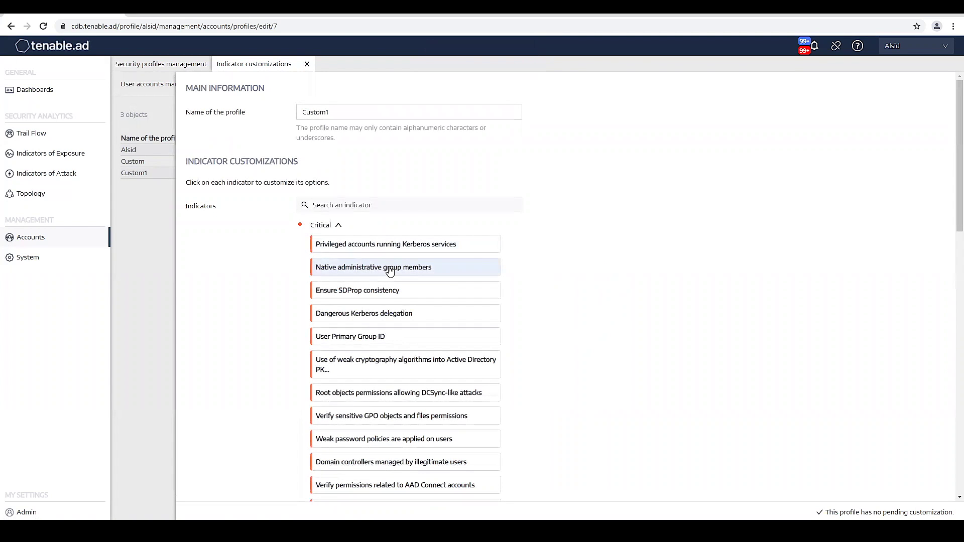
- Add a custom group configuration to the Native administrative group members indicator
{"action": "left_click", "coordinate": [389, 268]}
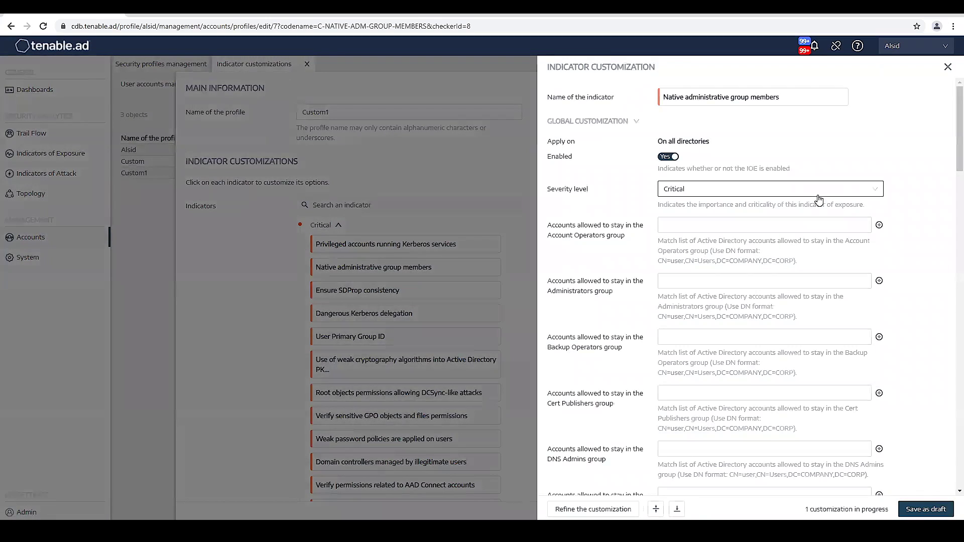
{"action": "scroll", "coordinate": [819, 201], "scroll_direction": "down", "scroll_amount": 2}
{"action": "scroll", "coordinate": [819, 196], "scroll_direction": "down", "scroll_amount": 1}
{"action": "scroll", "coordinate": [819, 195], "scroll_direction": "down", "scroll_amount": 1}
{"action": "scroll", "coordinate": [818, 195], "scroll_direction": "down", "scroll_amount": 2}
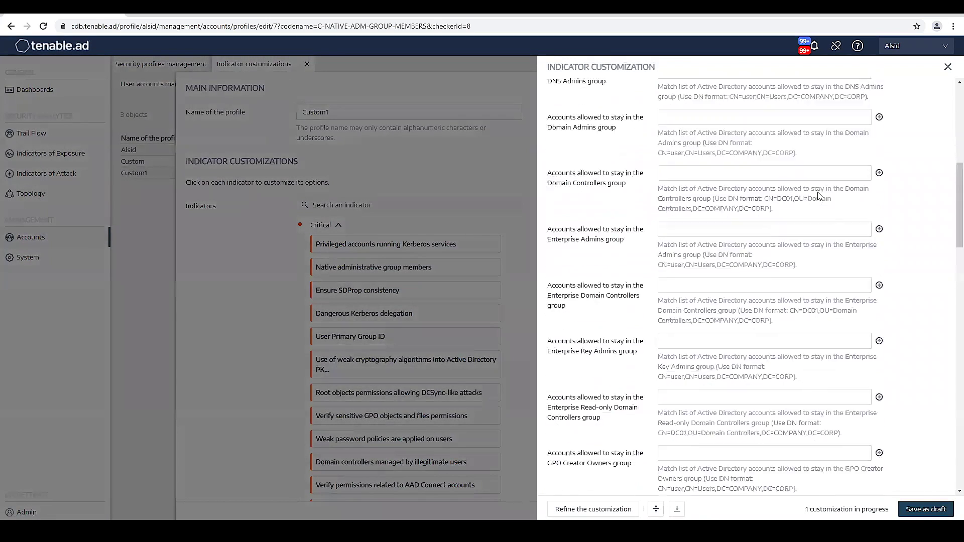
{"action": "scroll", "coordinate": [819, 196], "scroll_direction": "down", "scroll_amount": 2}
{"action": "scroll", "coordinate": [820, 194], "scroll_direction": "down", "scroll_amount": 1}
{"action": "scroll", "coordinate": [819, 195], "scroll_direction": "down", "scroll_amount": 1}
{"action": "scroll", "coordinate": [820, 195], "scroll_direction": "down", "scroll_amount": 2}
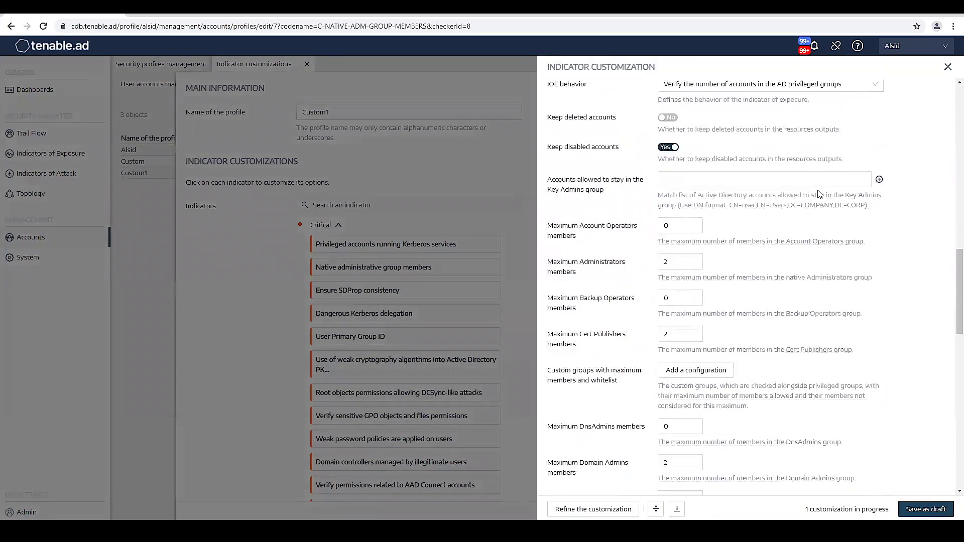
{"action": "scroll", "coordinate": [819, 194], "scroll_direction": "down", "scroll_amount": 1}
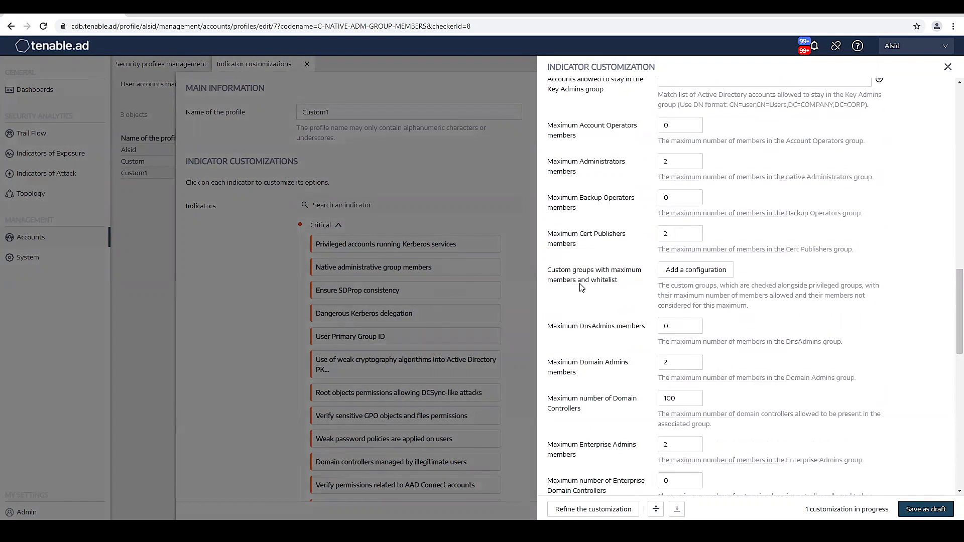
{"action": "left_click", "coordinate": [691, 274]}
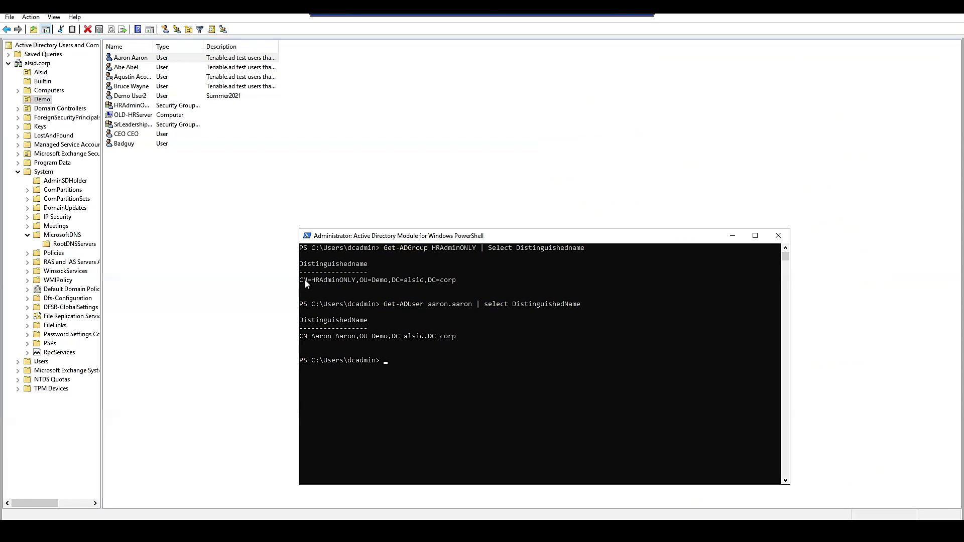
{"action": "left_click_drag", "start_coordinate": [306, 283], "coordinate": [305, 282]}
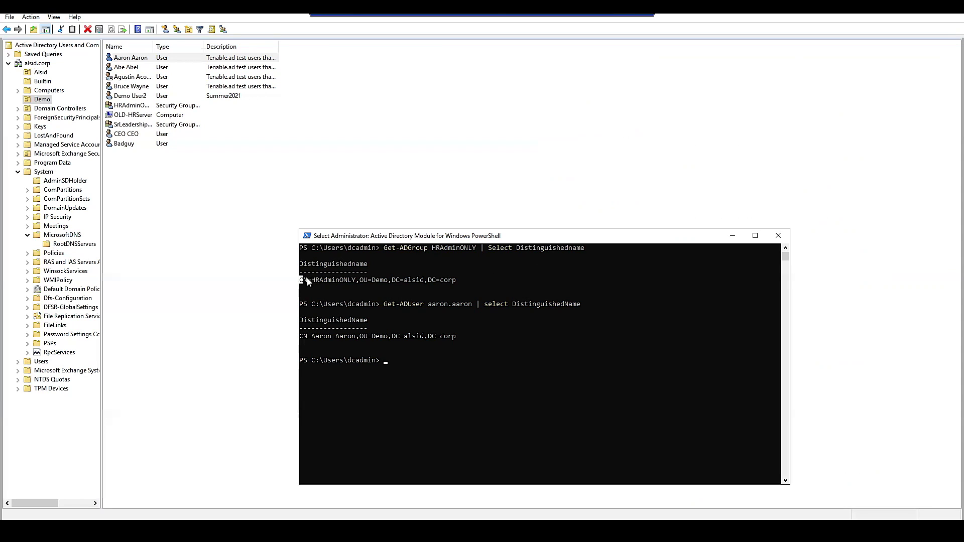
{"action": "left_click_drag", "start_coordinate": [300, 282], "coordinate": [455, 284]}
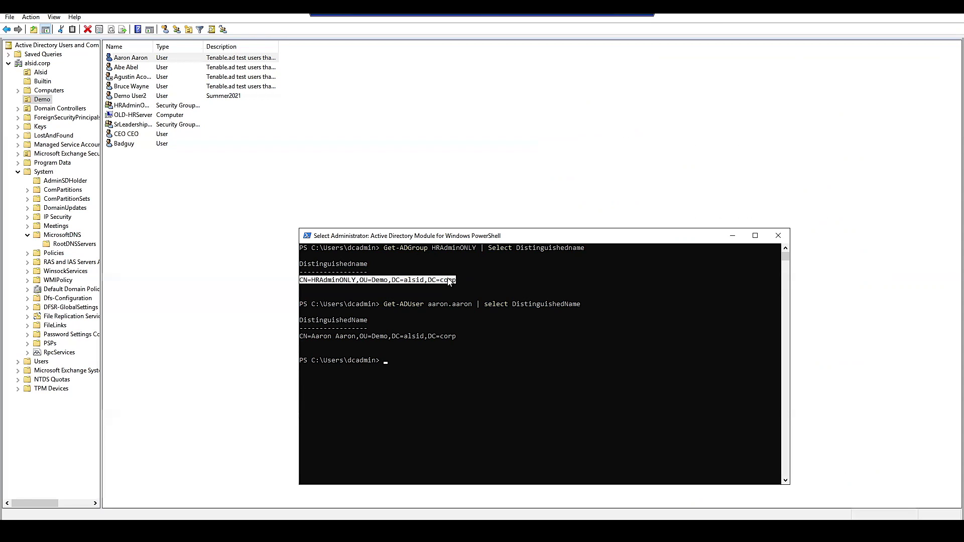
{"action": "key", "text": "ctrl+c"}
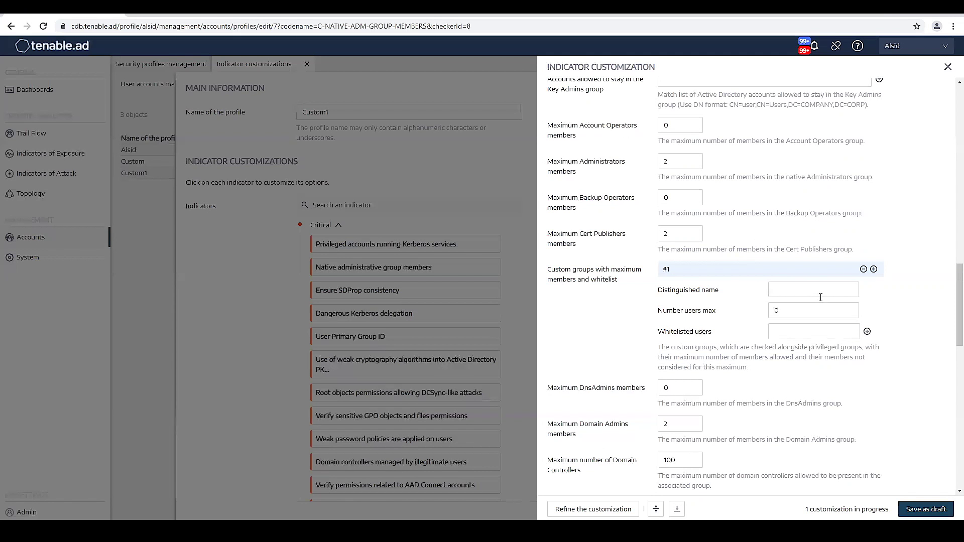
{"action": "left_click", "coordinate": [804, 292]}
- Paste the HRAdminONLY group's distinguished name into entry #1's Distinguished name field
{"action": "right_click", "coordinate": [805, 293]}
{"action": "left_click", "coordinate": [844, 367]}
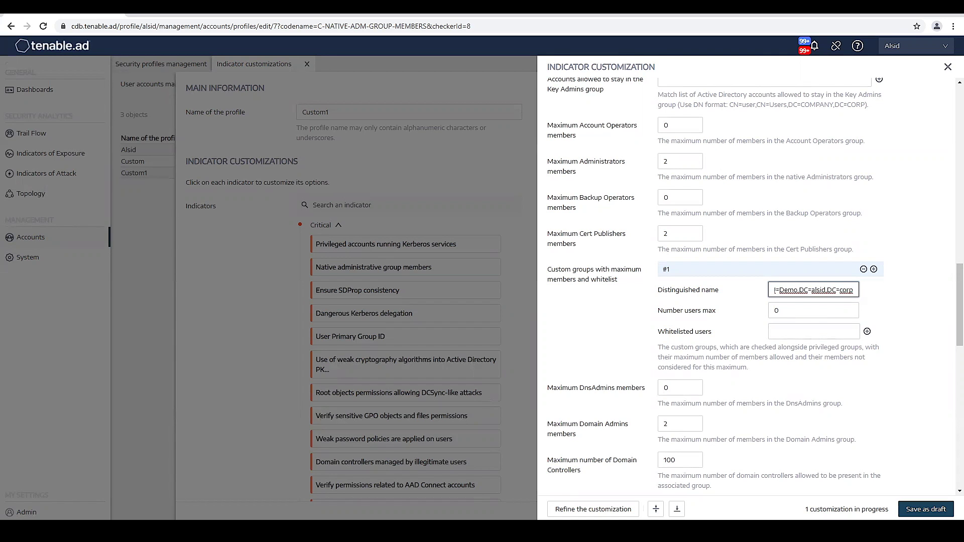
{"action": "left_click", "coordinate": [483, 487]}
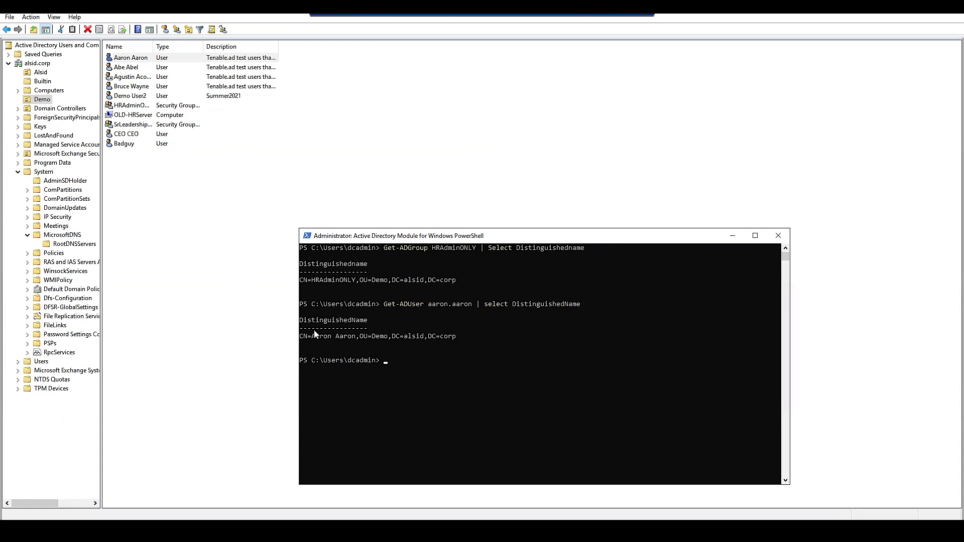
{"action": "left_click_drag", "start_coordinate": [300, 336], "coordinate": [445, 340]}
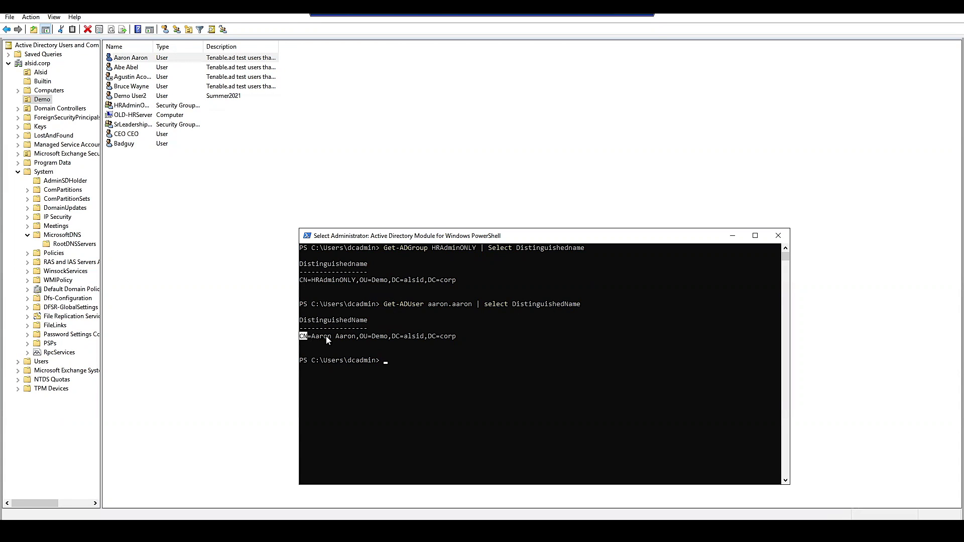
{"action": "left_click_drag", "start_coordinate": [448, 338], "coordinate": [452, 343]}
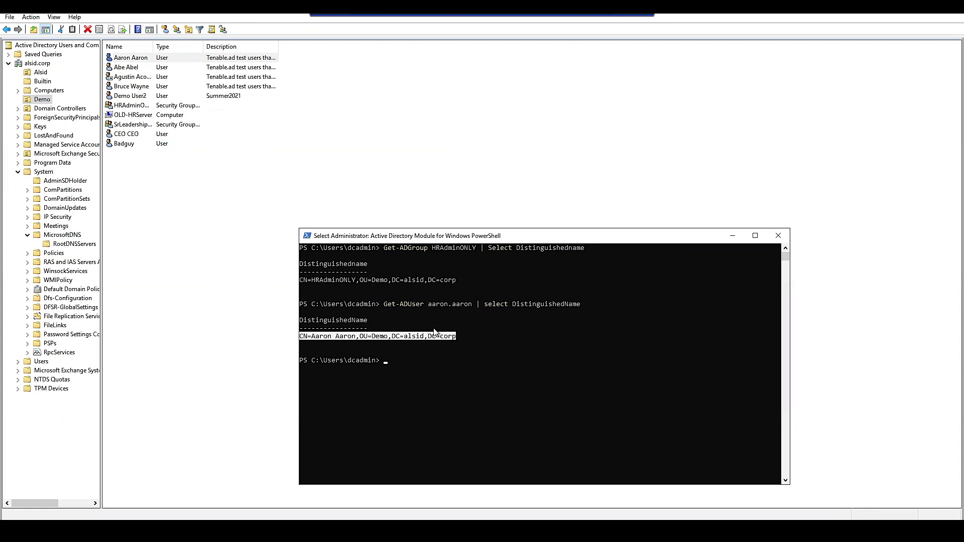
{"action": "key", "text": "ctrl+c"}
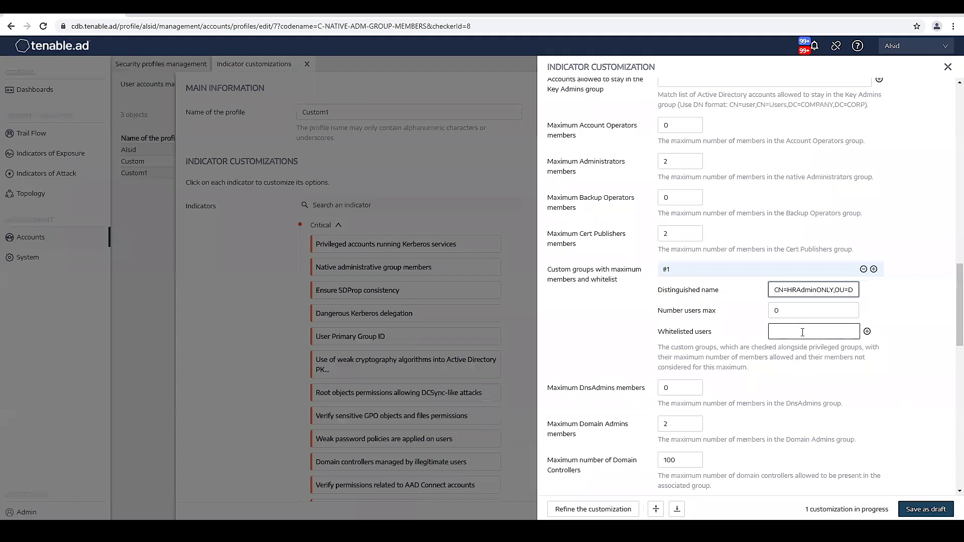
- Whitelist Aaron Aaron's distinguished name for the group and save the customization as a draft
{"action": "left_click", "coordinate": [803, 332]}
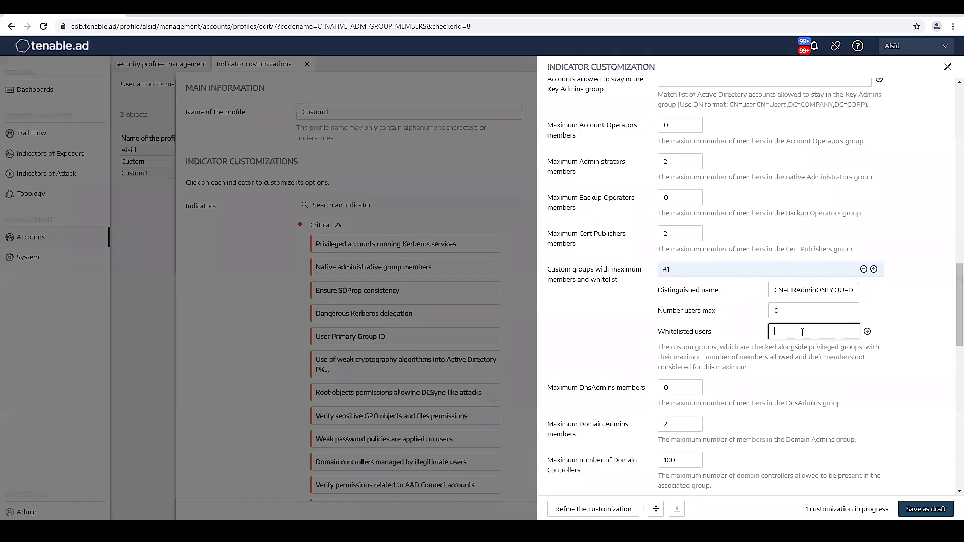
{"action": "right_click", "coordinate": [803, 333]}
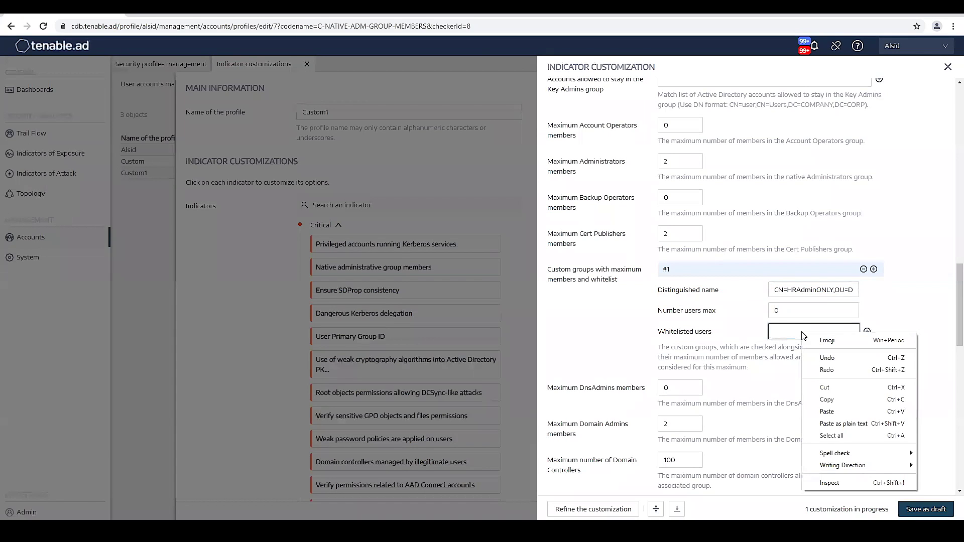
{"action": "left_click", "coordinate": [842, 413]}
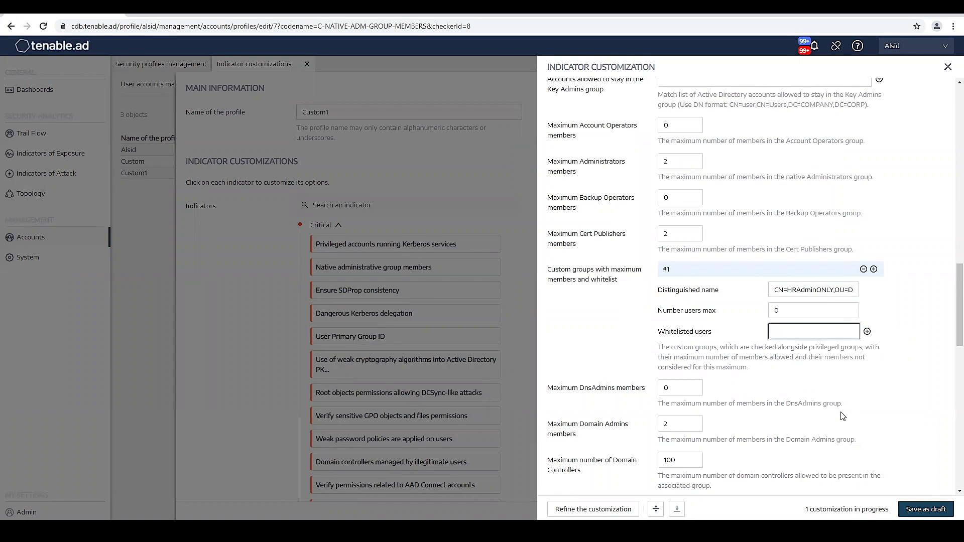
{"action": "scroll", "coordinate": [843, 416], "scroll_direction": "down", "scroll_amount": 3}
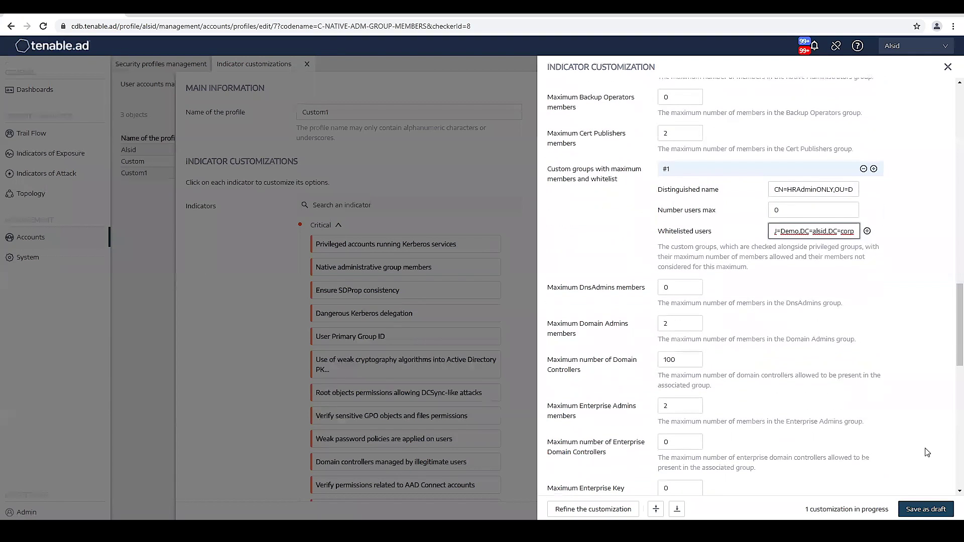
{"action": "left_click", "coordinate": [926, 511]}
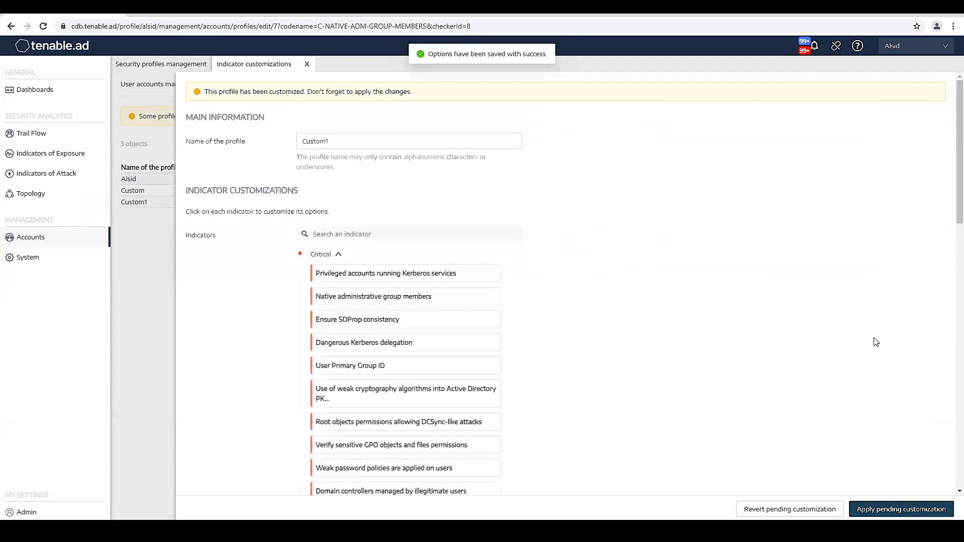
- Apply Custom1's pending customization and confirm the full-analysis warning
{"action": "left_click", "coordinate": [889, 511]}
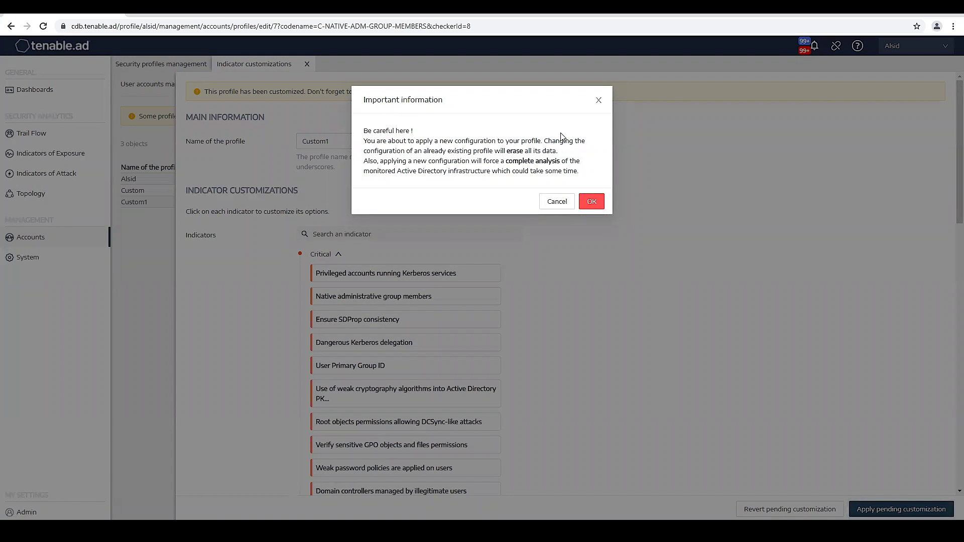
{"action": "left_click", "coordinate": [600, 207]}
{"action": "left_click", "coordinate": [601, 207]}
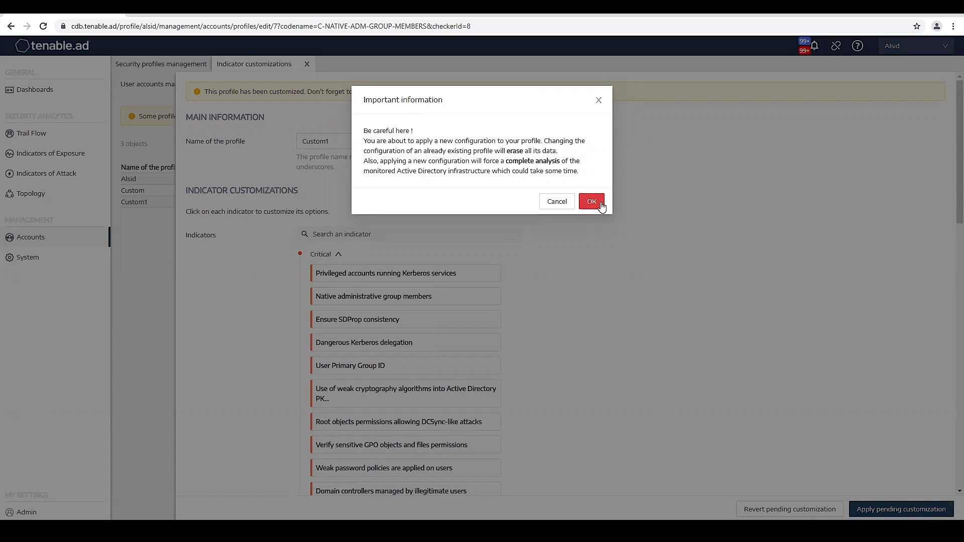